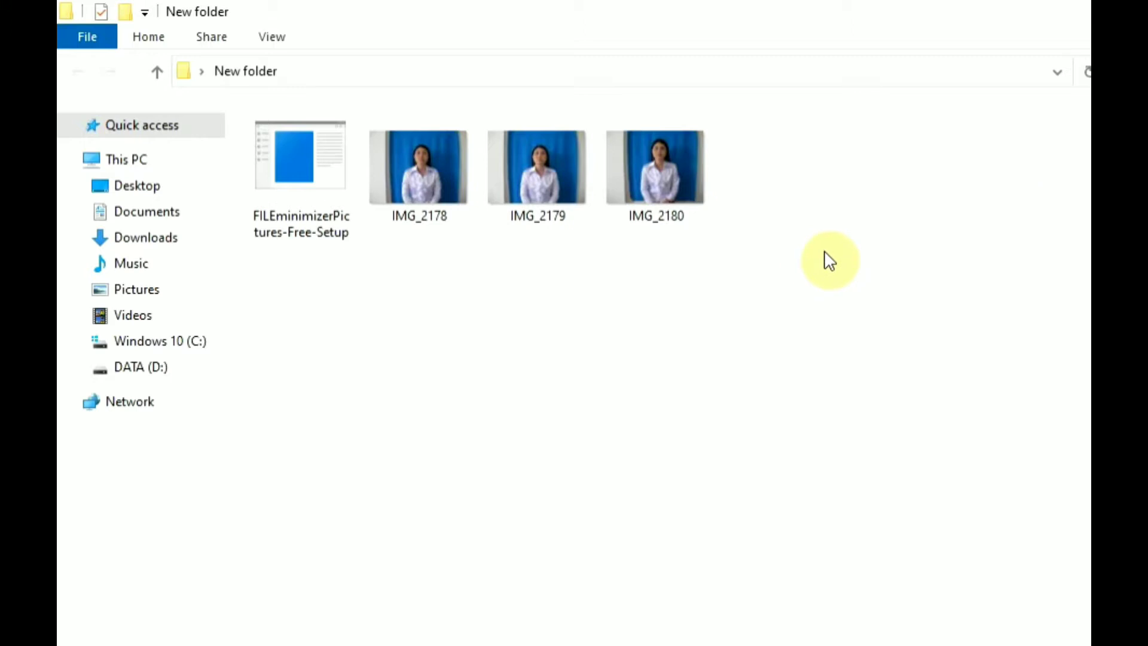
Run the FILEminimizer Pictures setup from New folder and accept its license agreement
mouse_move(437, 207)
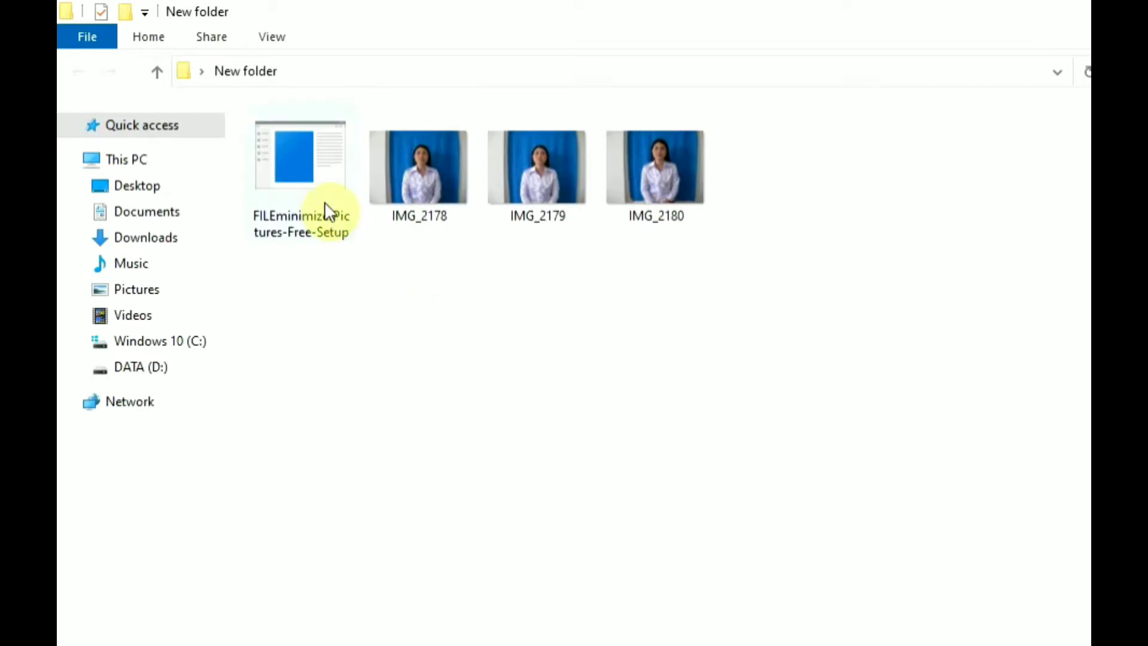
mouse_move(322, 198)
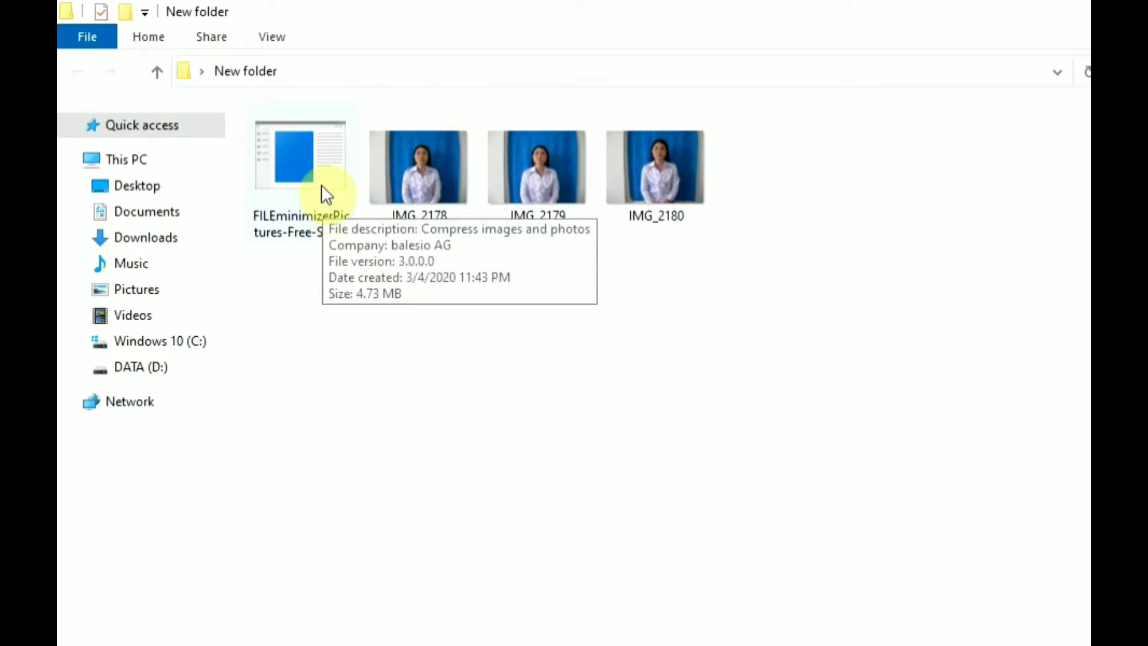
click(322, 190)
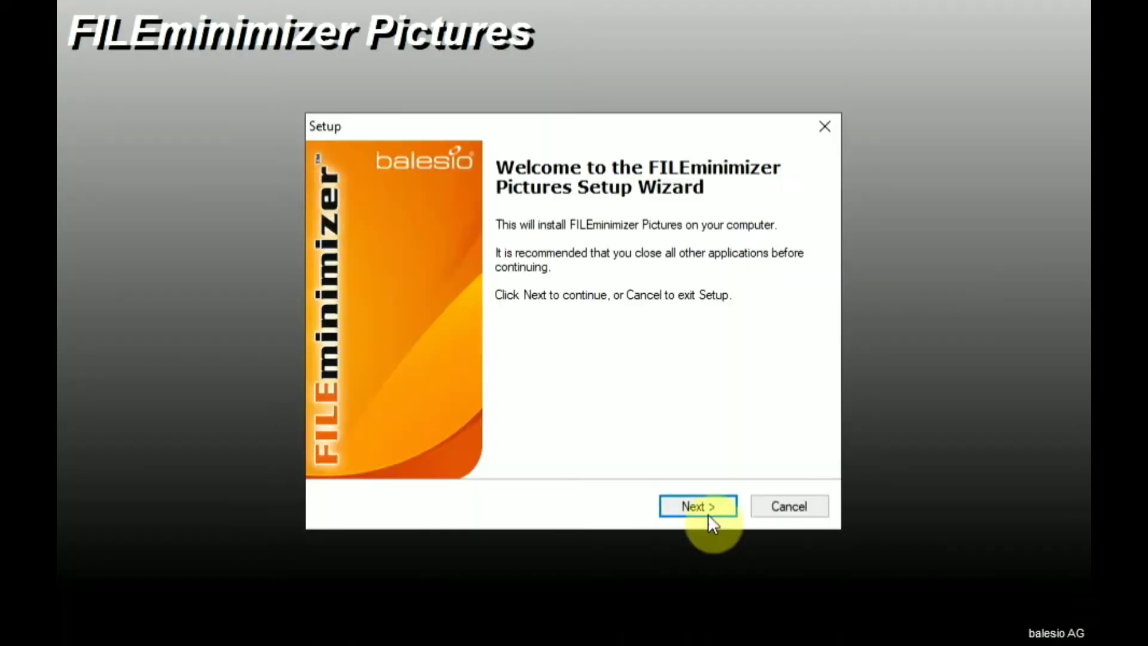
click(700, 508)
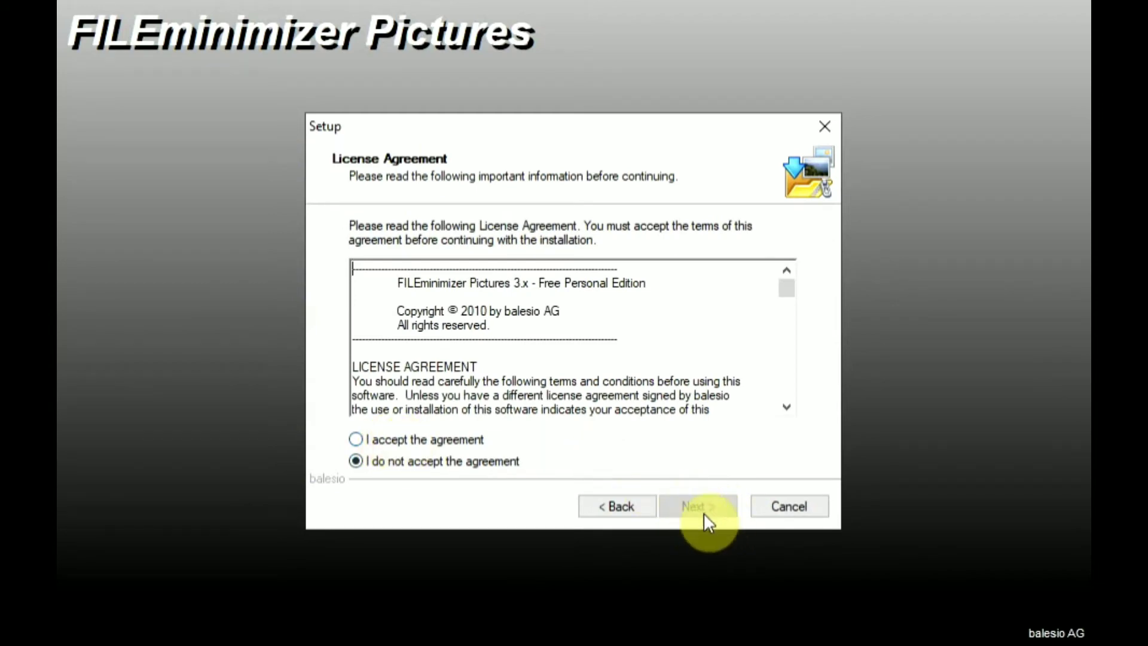
click(355, 440)
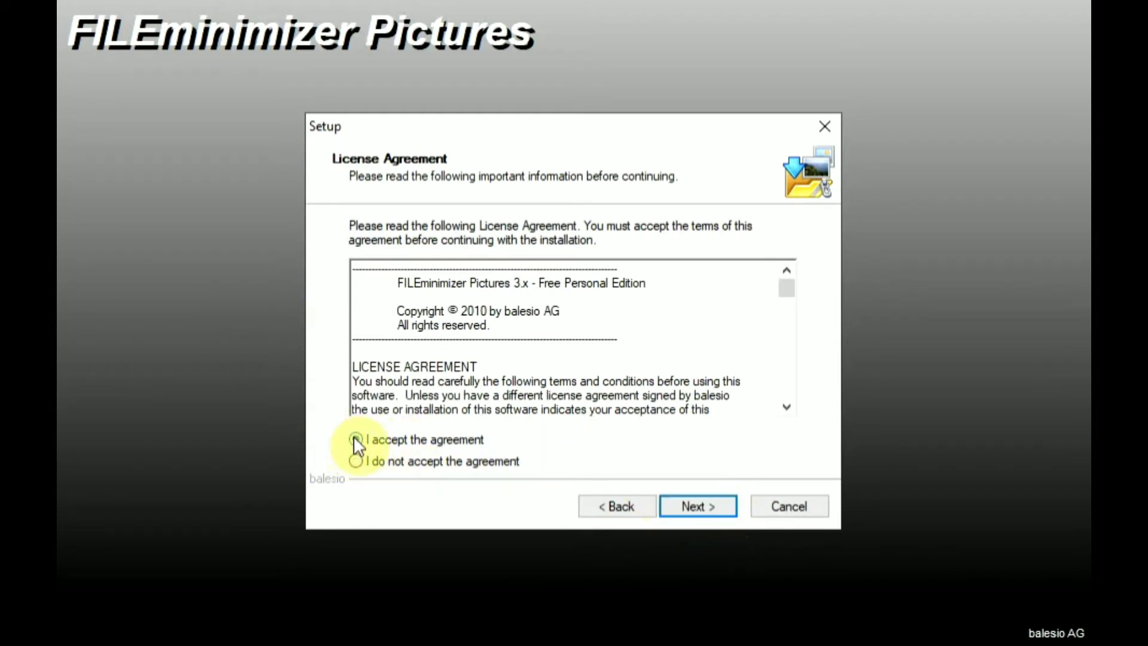
click(701, 506)
click(697, 509)
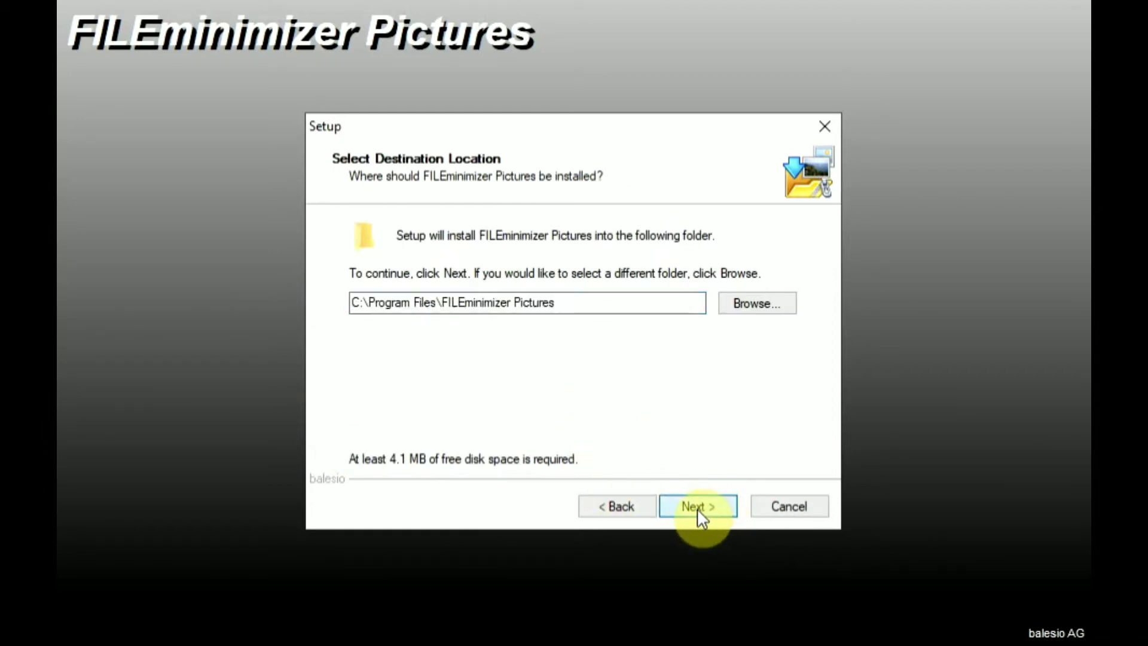
Install FILEminimizer Pictures with the default folders and a Quick Launch icon, and launch it when setup finishes
click(702, 507)
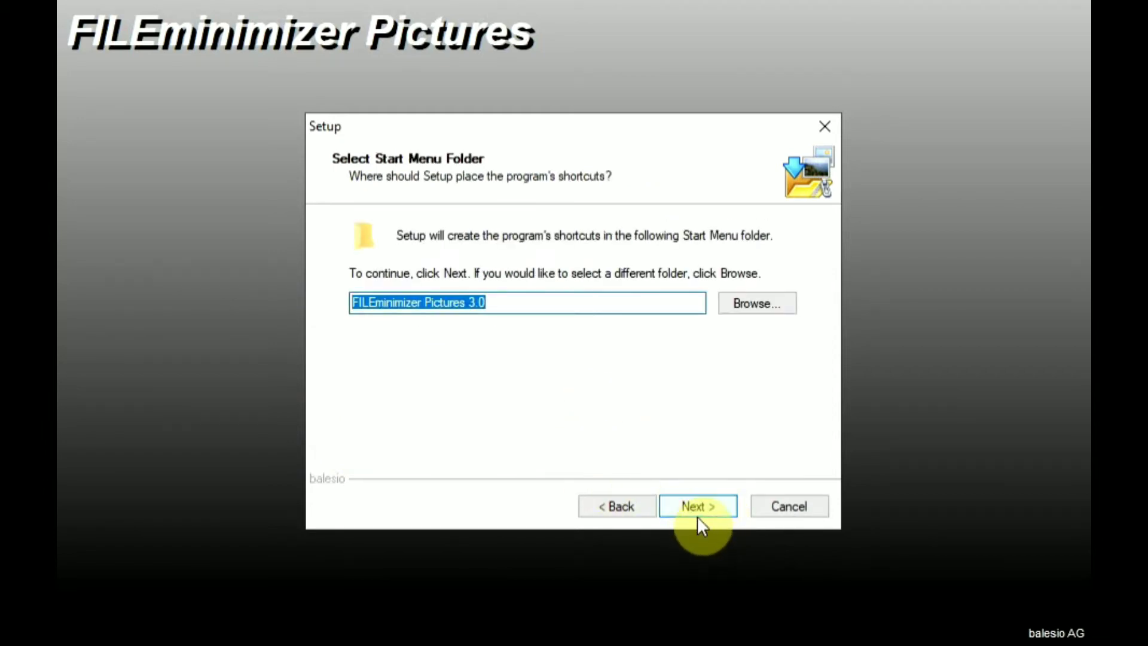
click(707, 512)
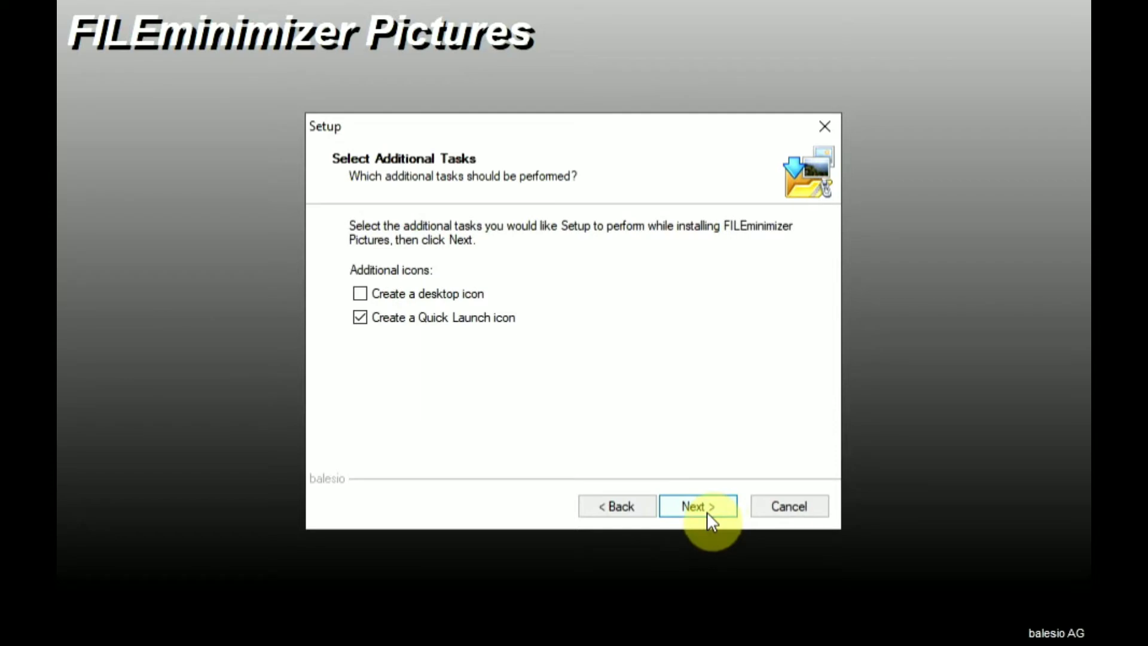
click(706, 512)
click(687, 511)
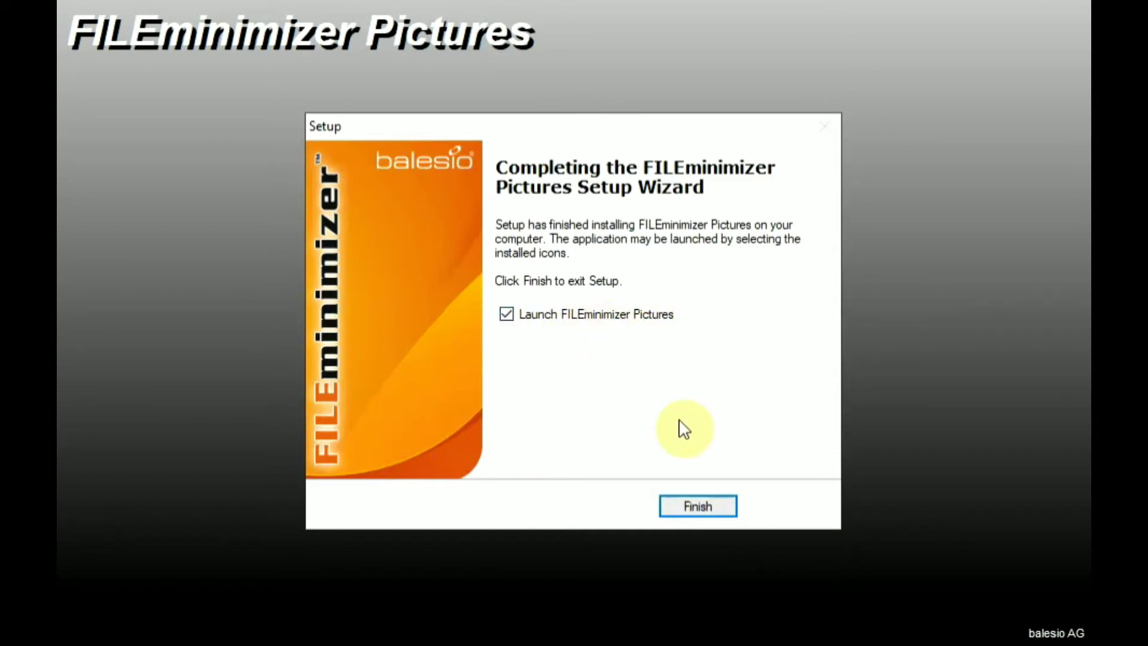
click(699, 509)
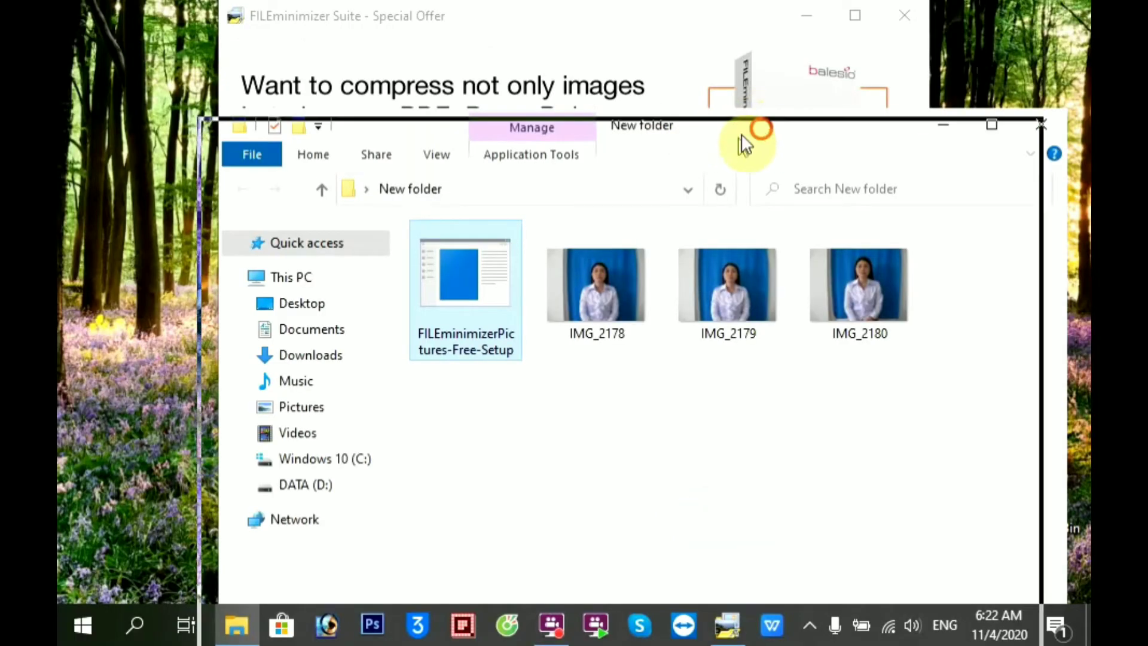
Move the New folder window out of the way and dismiss the FILEminimizer Suite special offer
drag(756, 133, 622, 267)
click(634, 15)
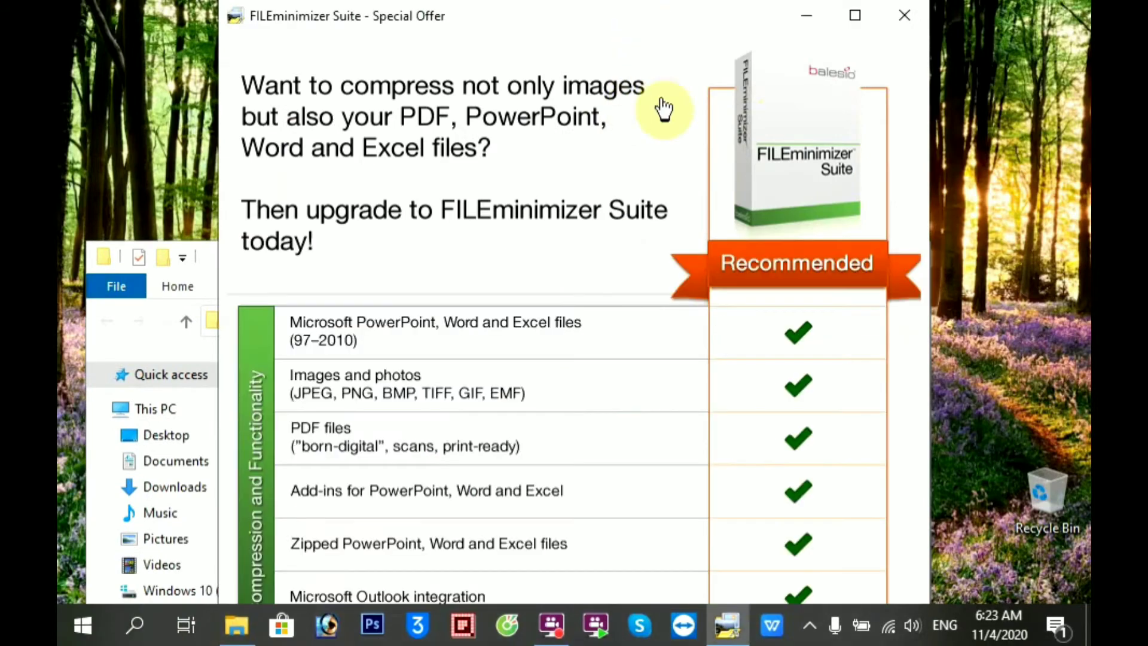
click(907, 15)
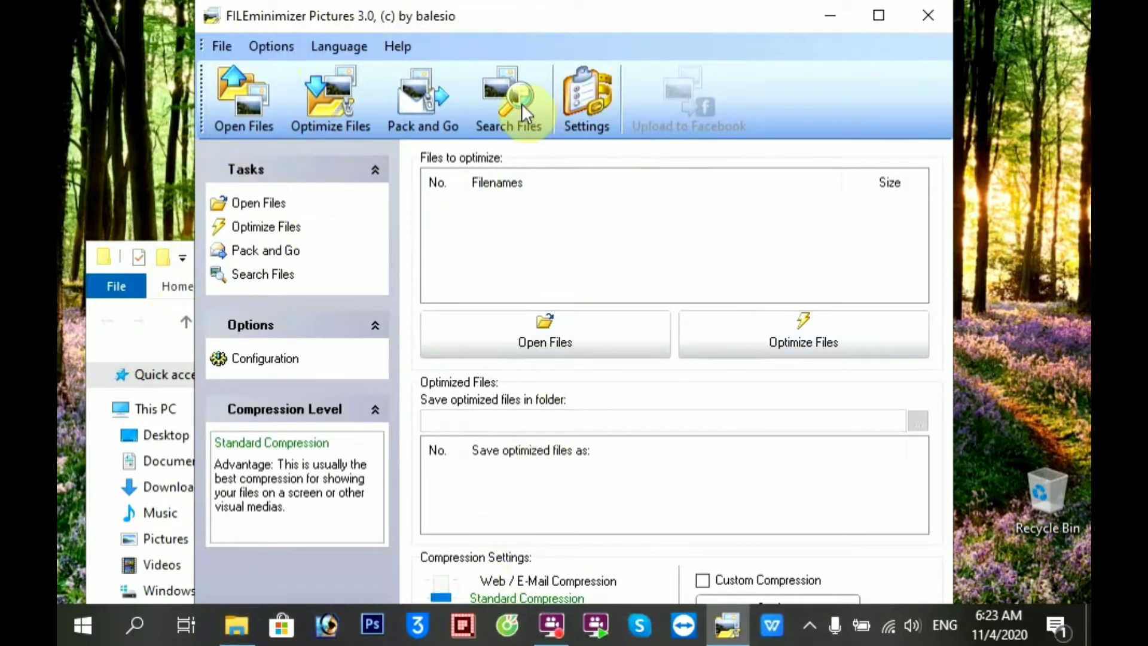
click(268, 117)
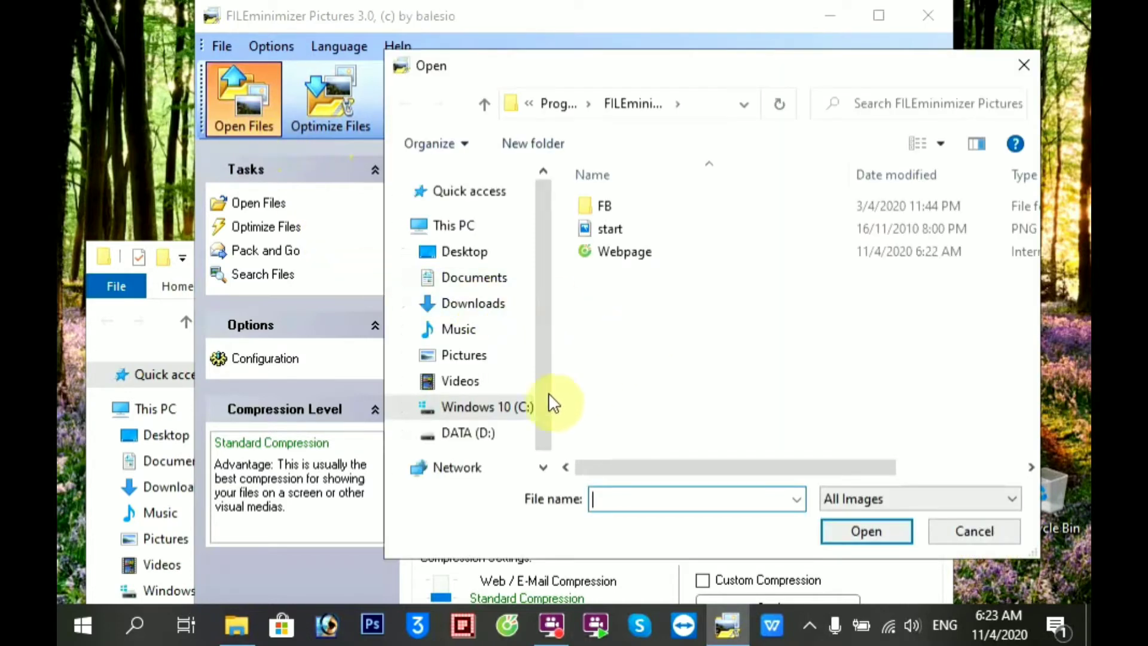
click(492, 443)
click(958, 530)
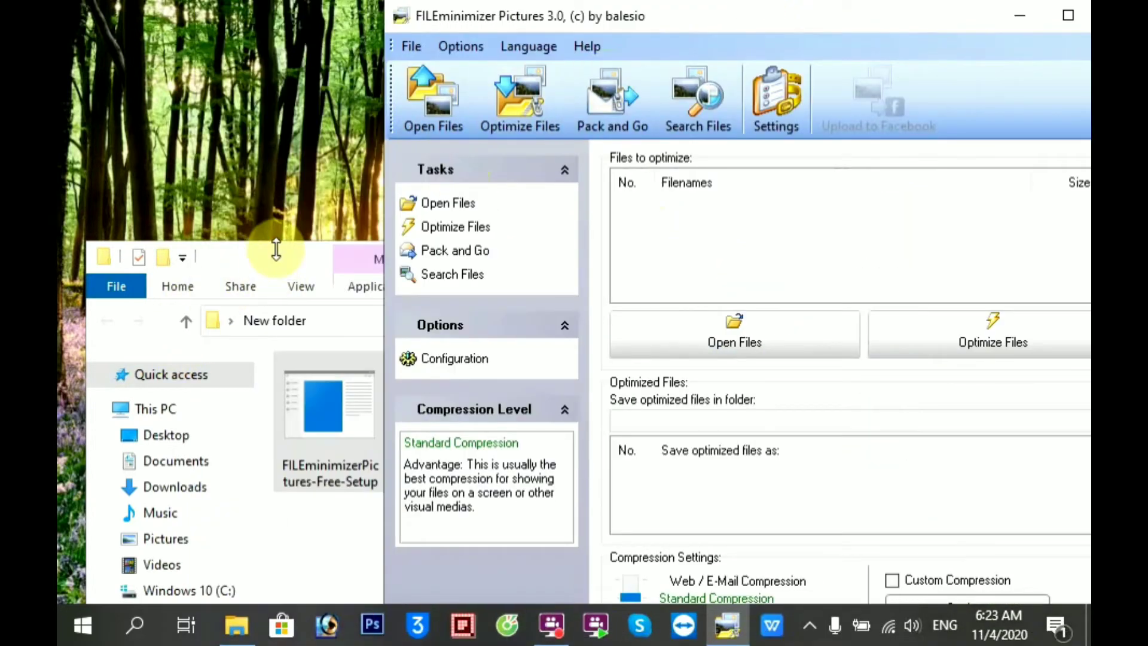
Add IMG_2178, IMG_2179 and IMG_2180 from New folder to the files to optimize, and minimize the folder window
click(278, 254)
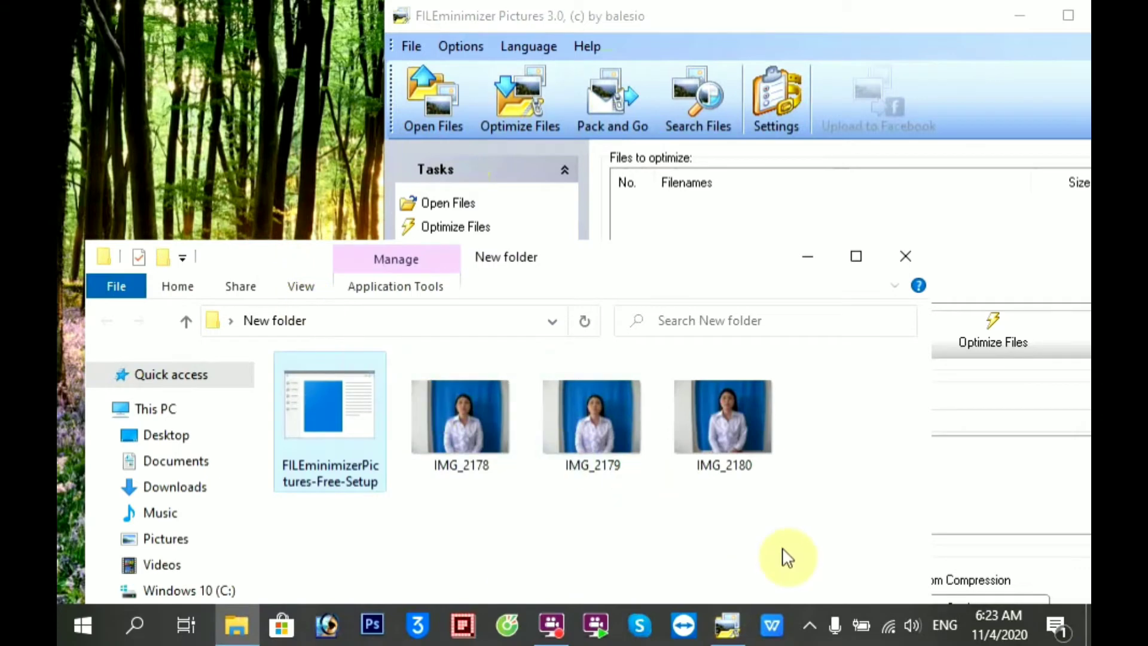
drag(809, 509, 514, 425)
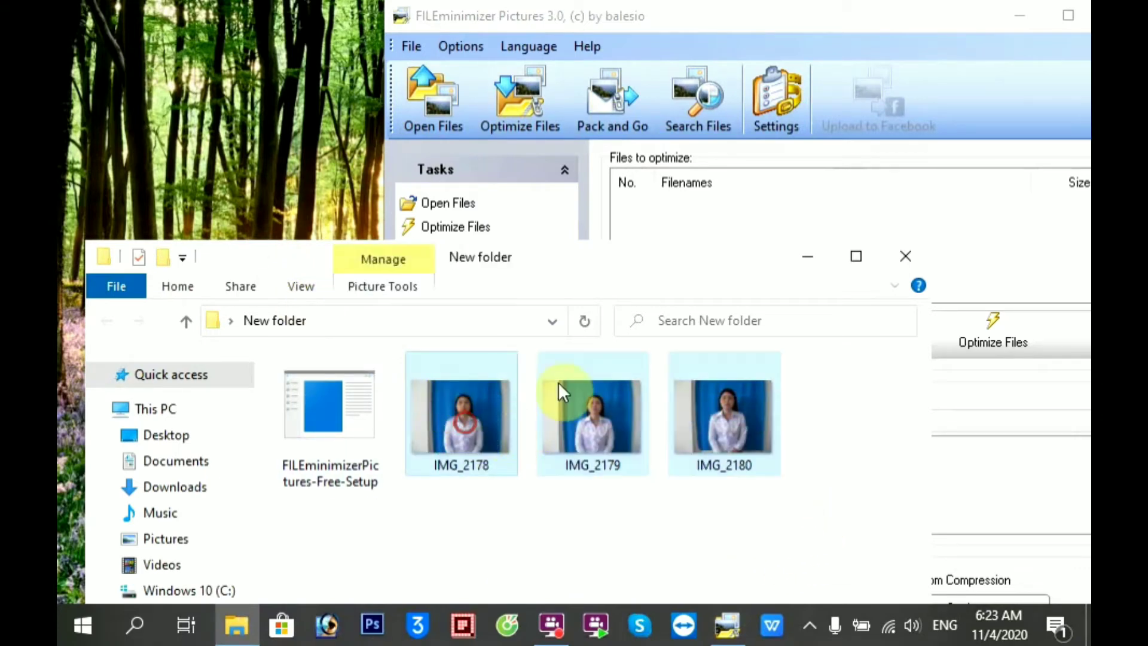
drag(559, 385, 954, 238)
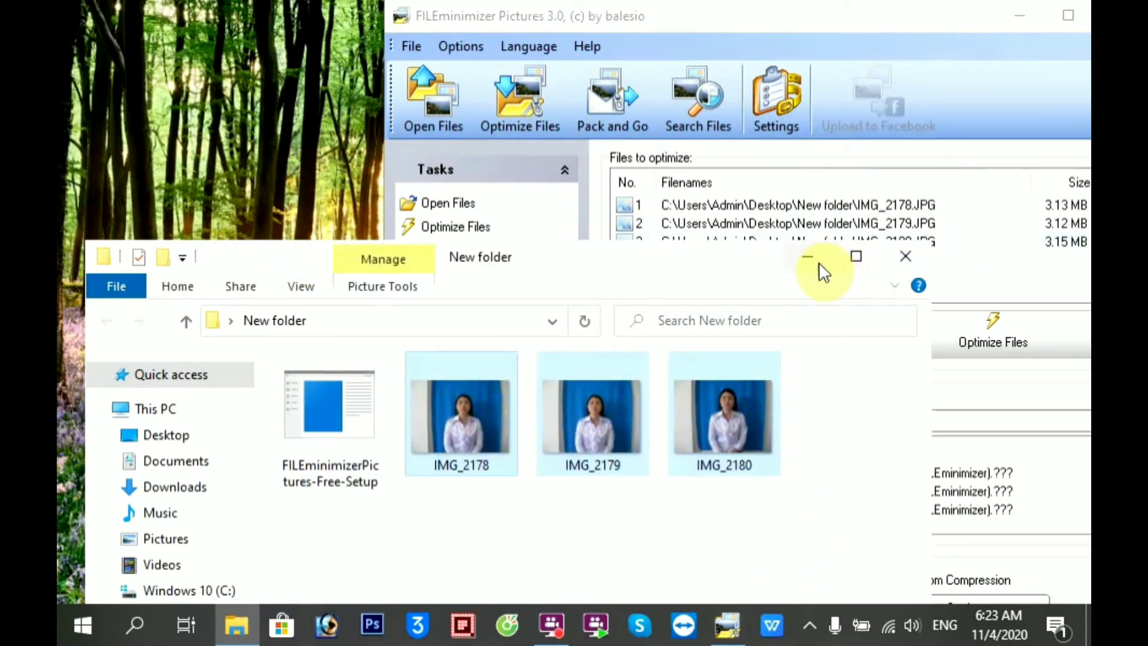
click(819, 263)
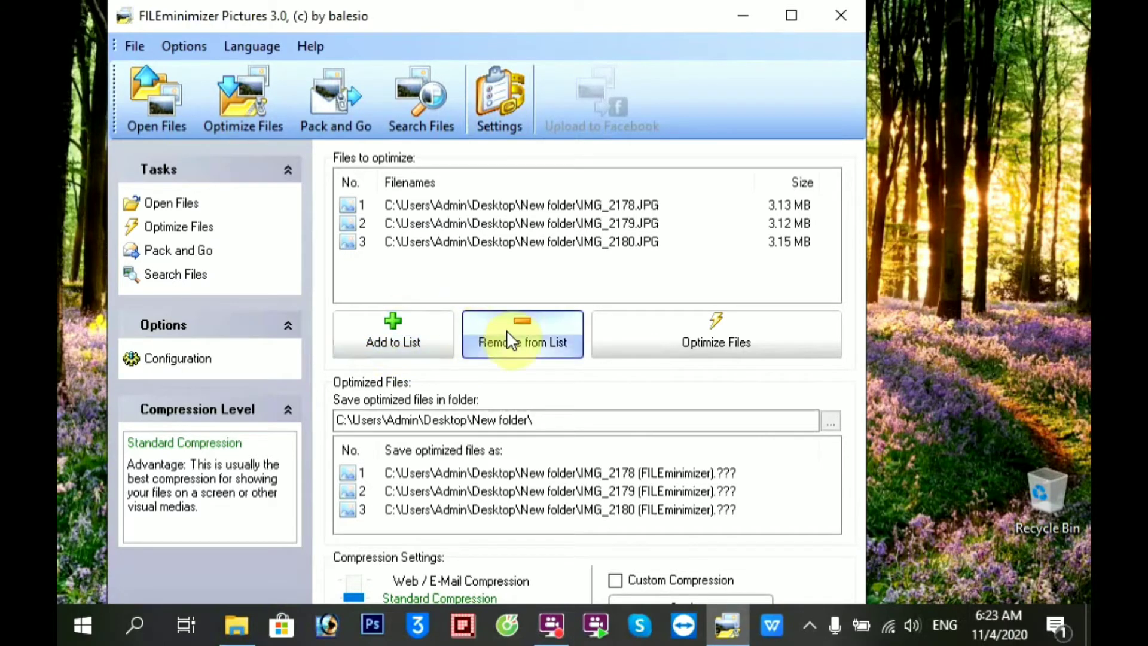
Maximize the FILEminimizer Pictures window and optimize the three listed images with Standard Compression
click(525, 244)
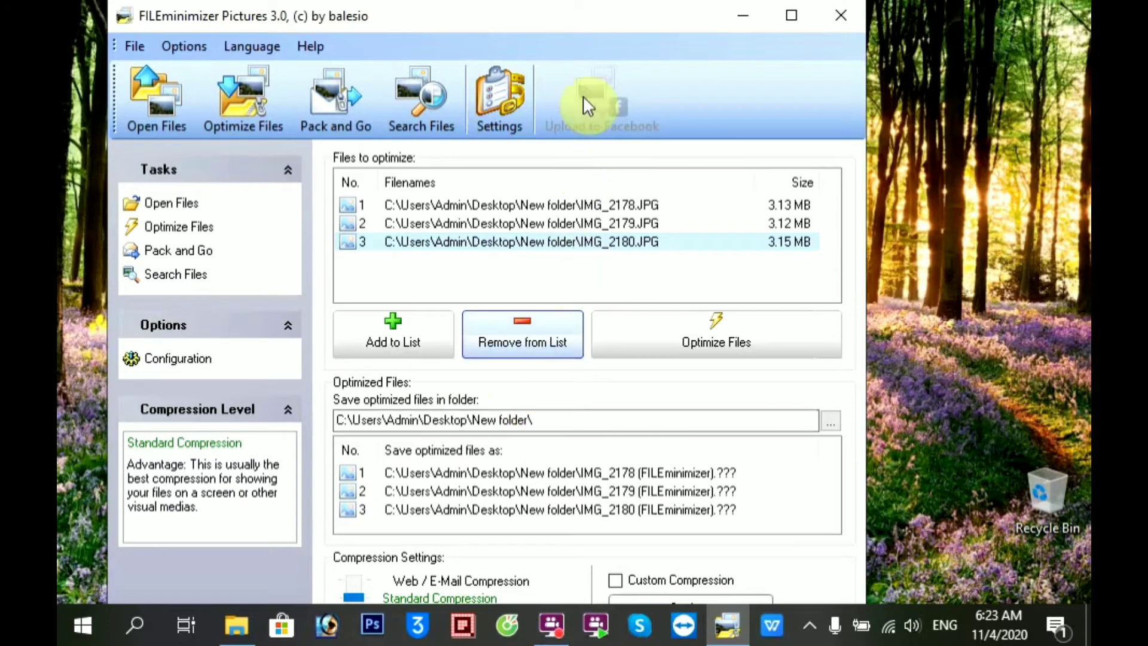
click(791, 15)
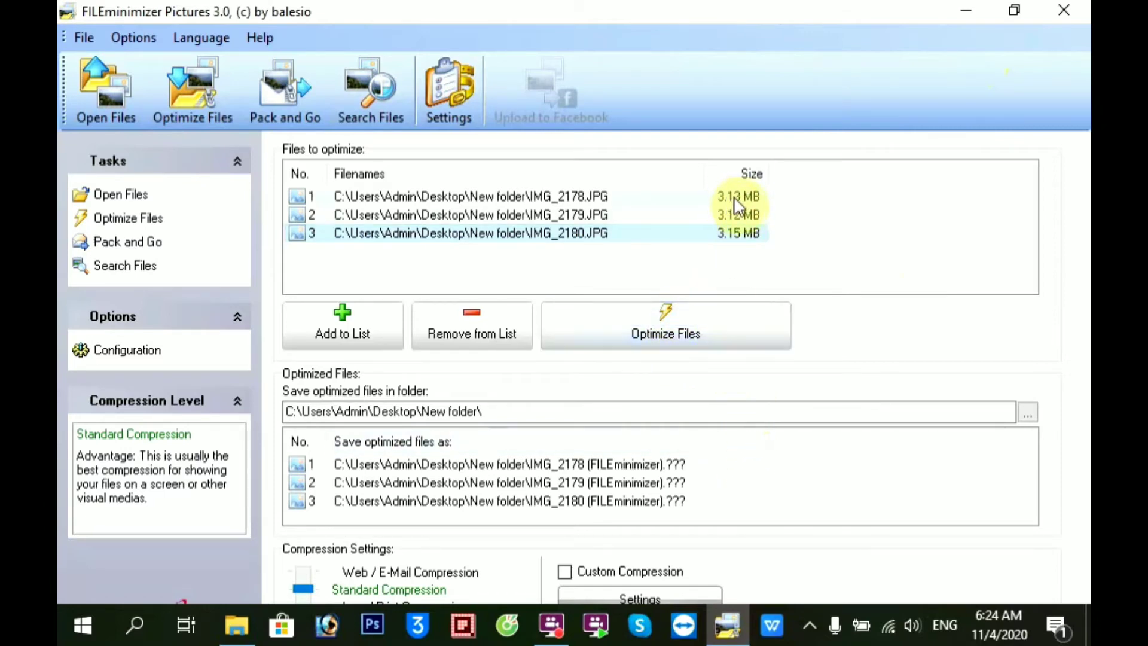
click(673, 333)
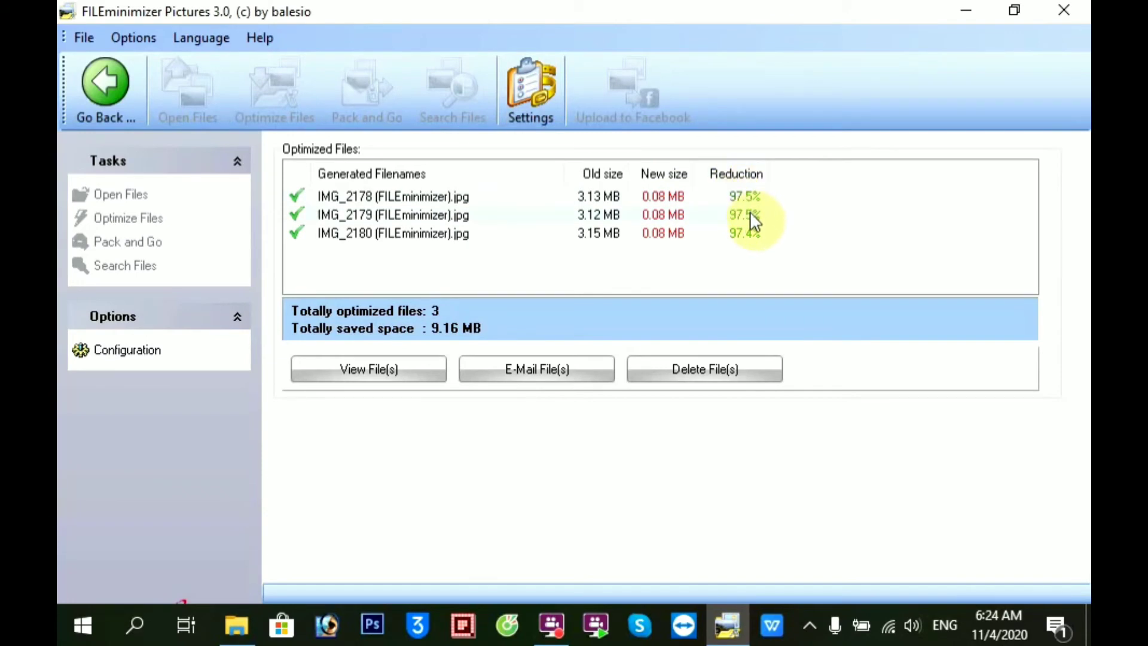
Minimize the program and recorder windows, and open New folder on the desktop to see the optimized copies
click(960, 15)
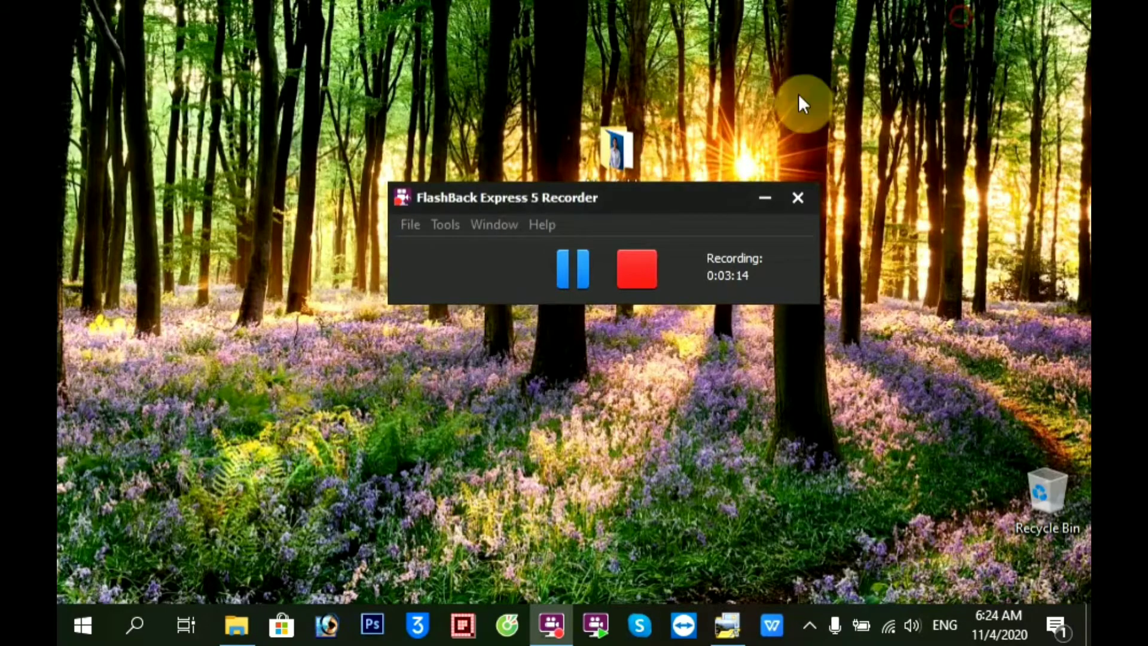
click(761, 199)
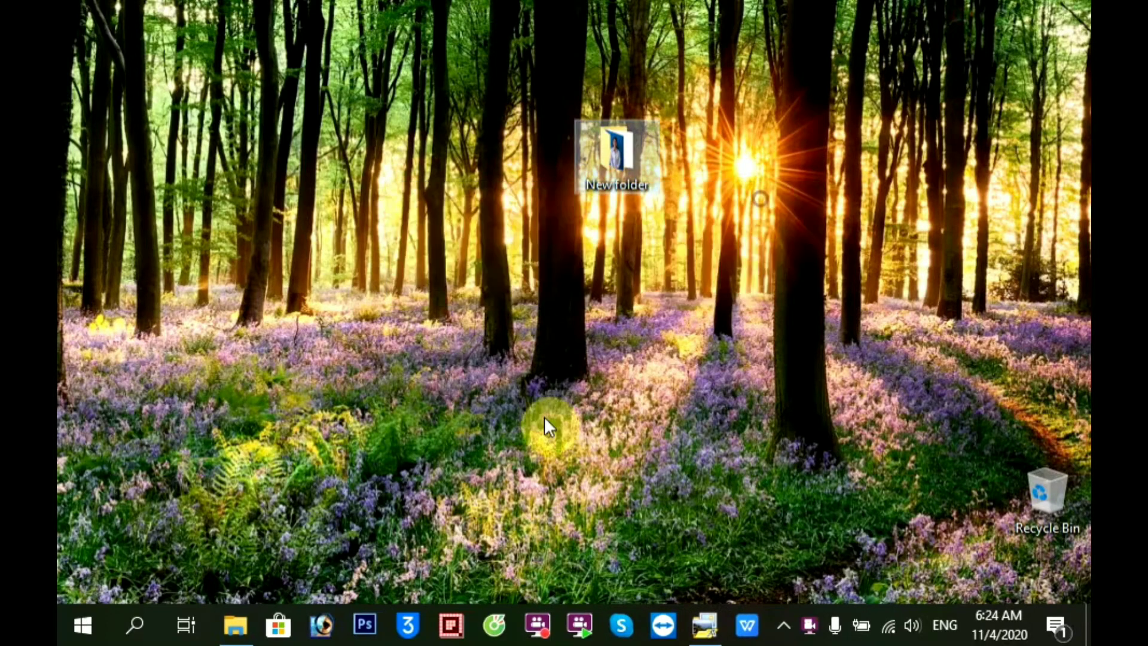
double_click(612, 157)
drag(558, 264, 608, 20)
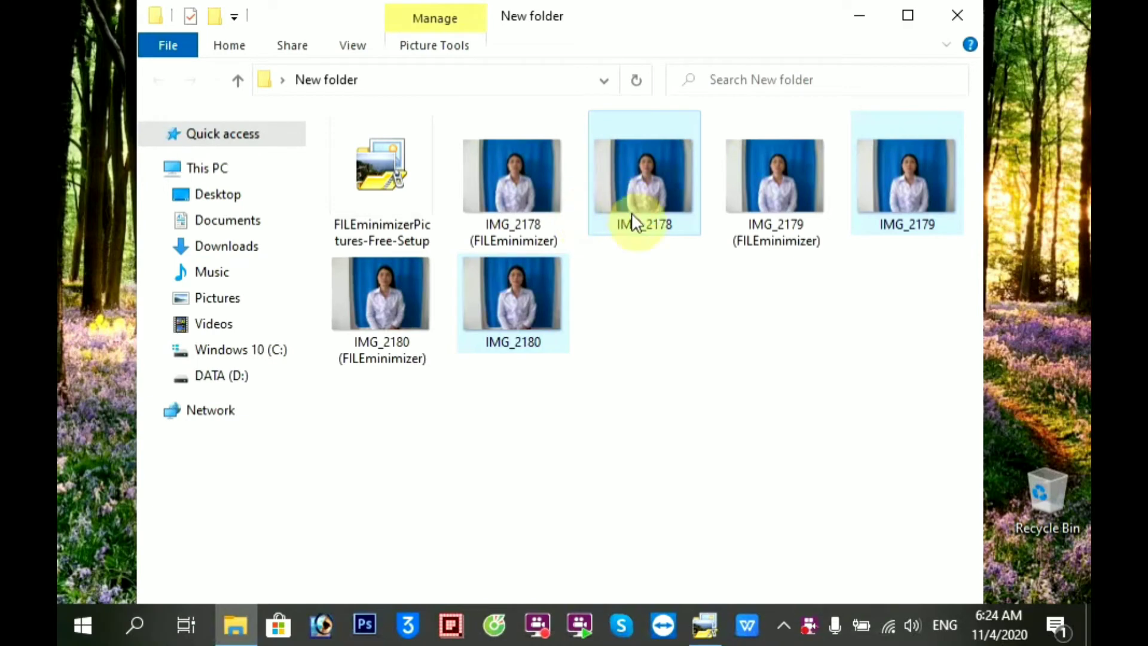
click(651, 295)
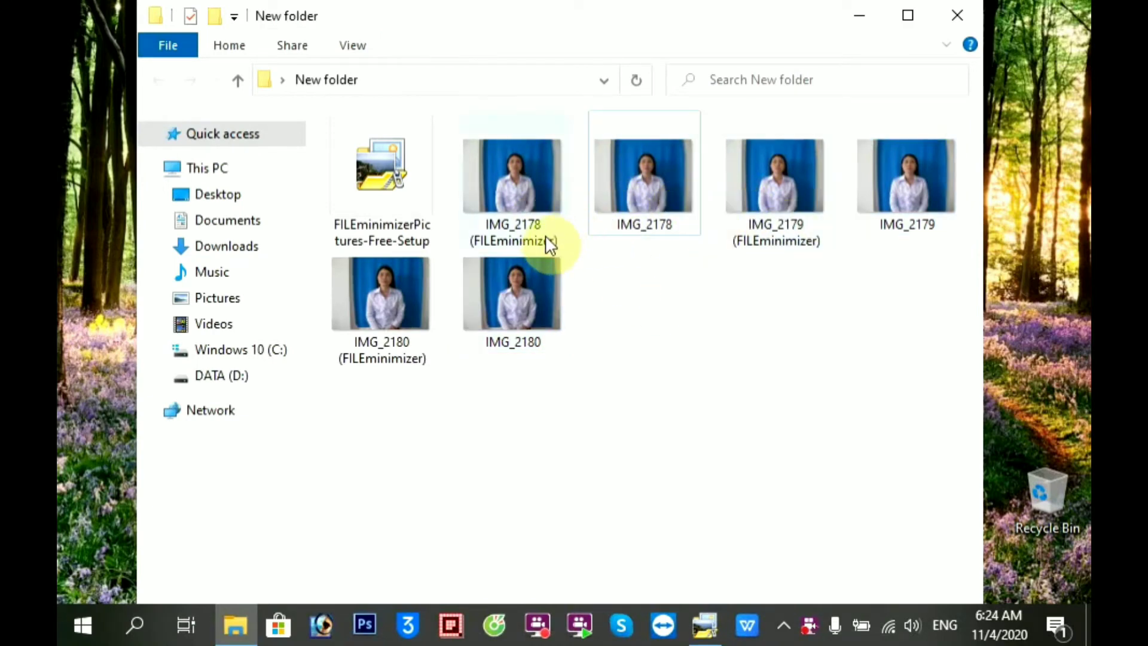
Rename the optimized image IMG_2178 (FILEminimizer) as MOI
mouse_move(532, 243)
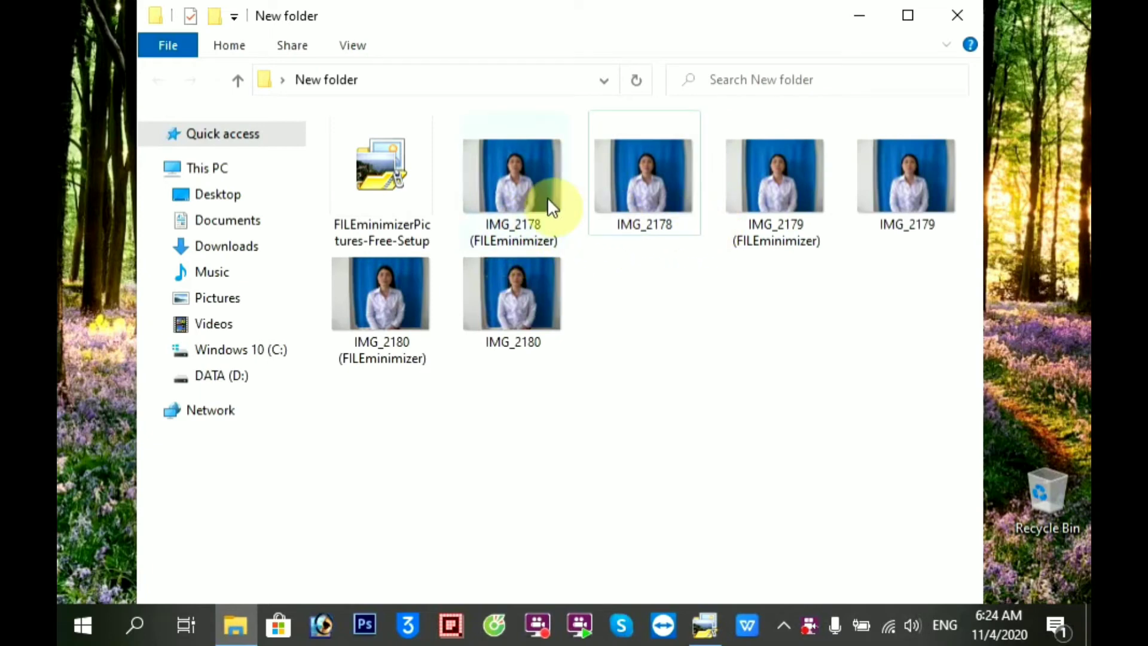
click(535, 216)
right_click(535, 215)
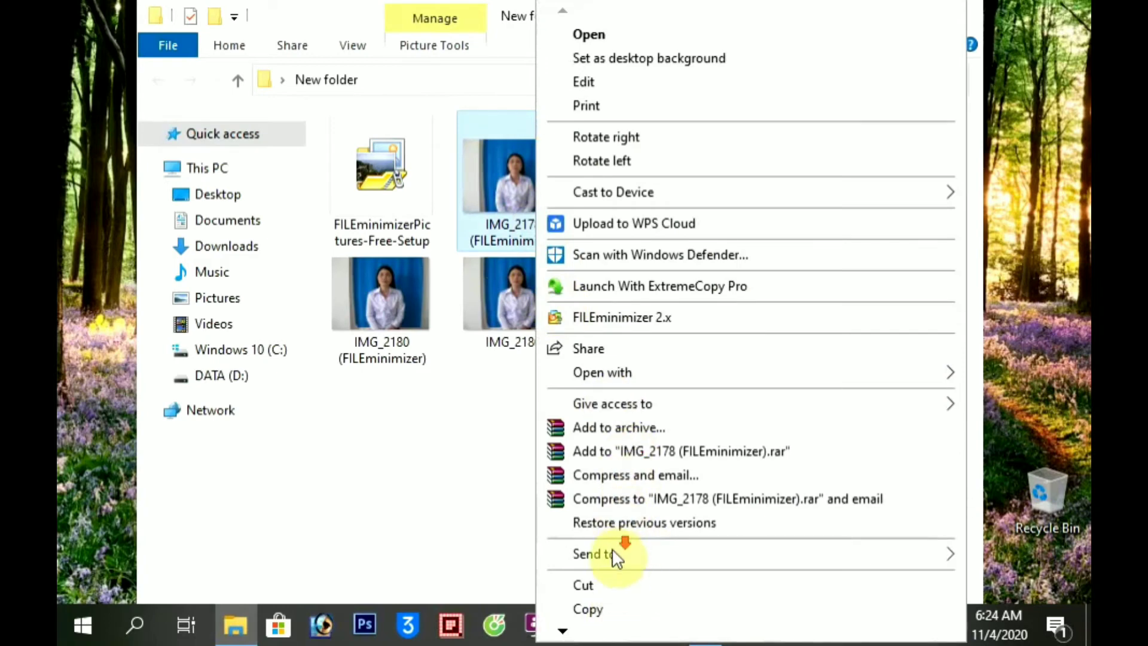
mouse_move(563, 631)
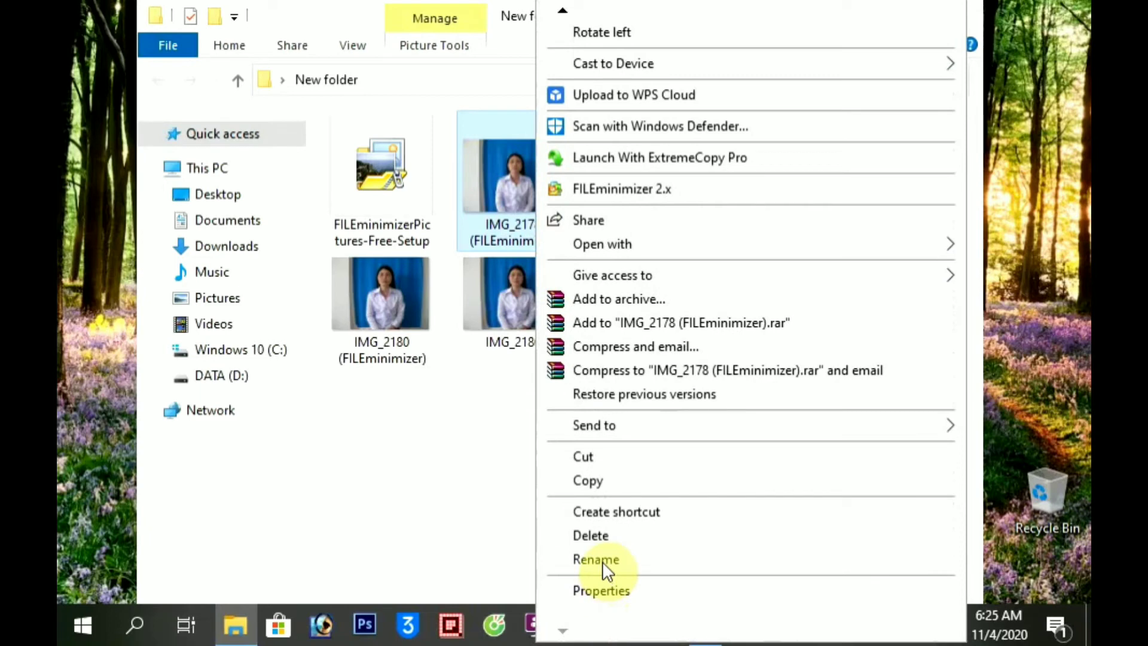
click(601, 561)
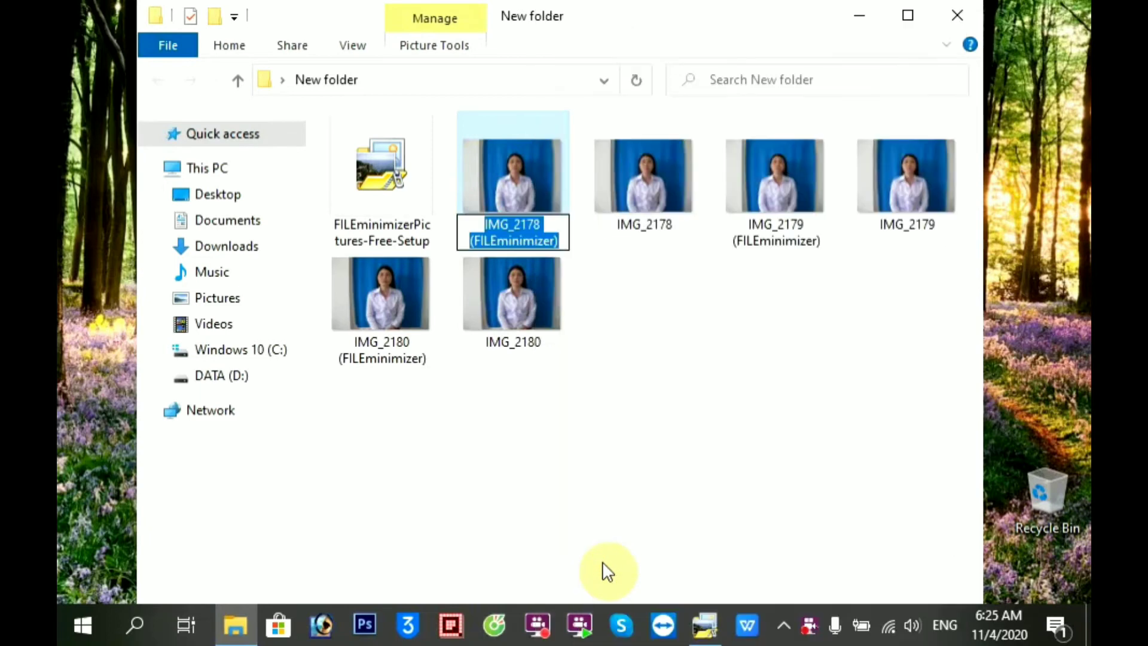
text(MOI)
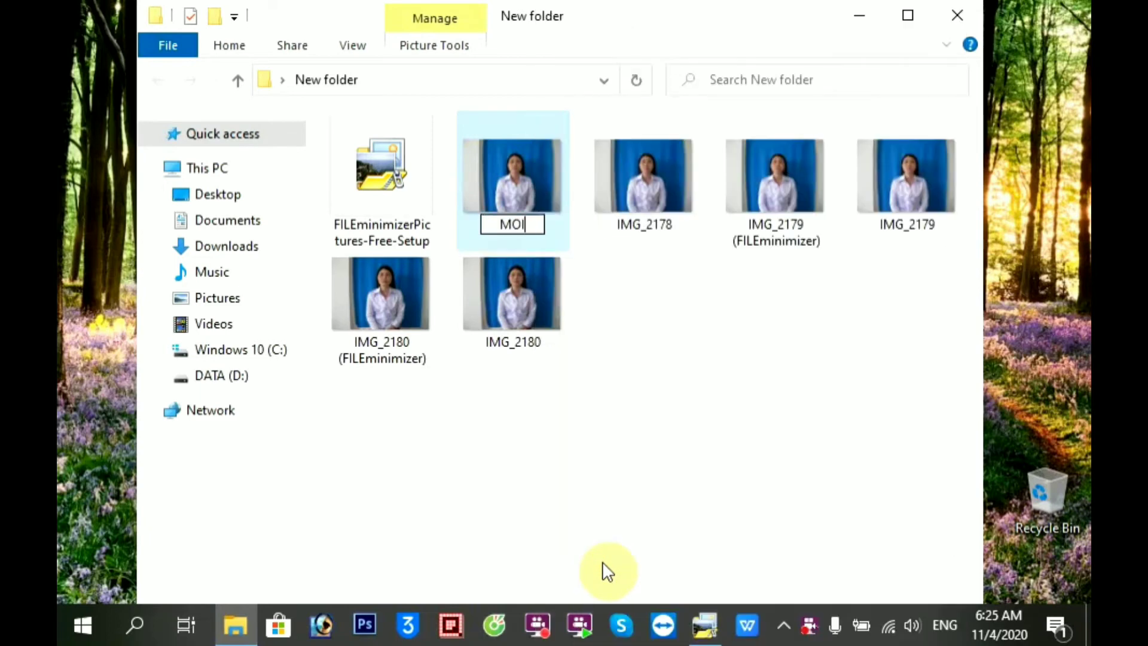
click(618, 497)
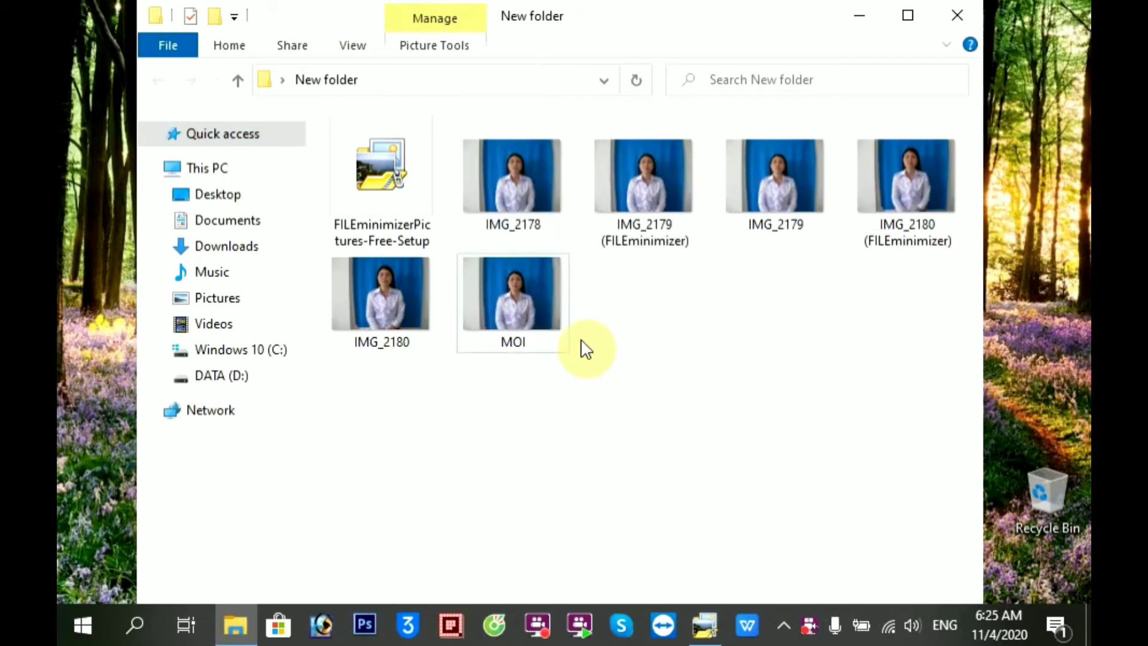
View the original IMG_2178 and the optimized IMG_2179 (FILEminimizer) in IrfanView to compare their quality and file size
double_click(533, 215)
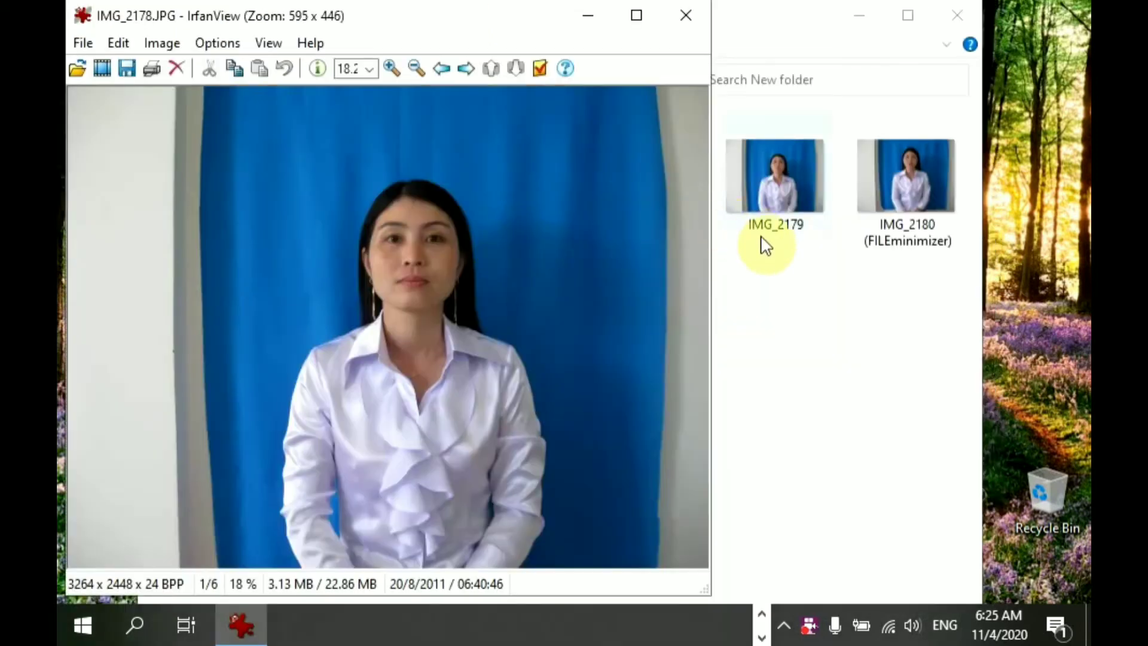
click(741, 290)
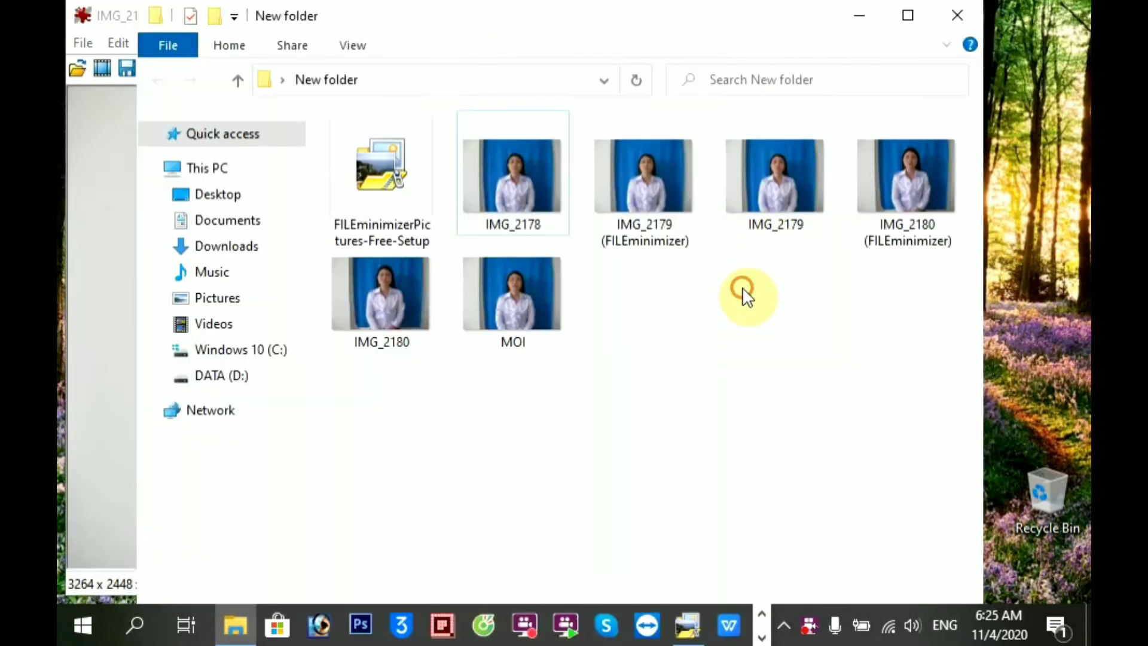
double_click(621, 188)
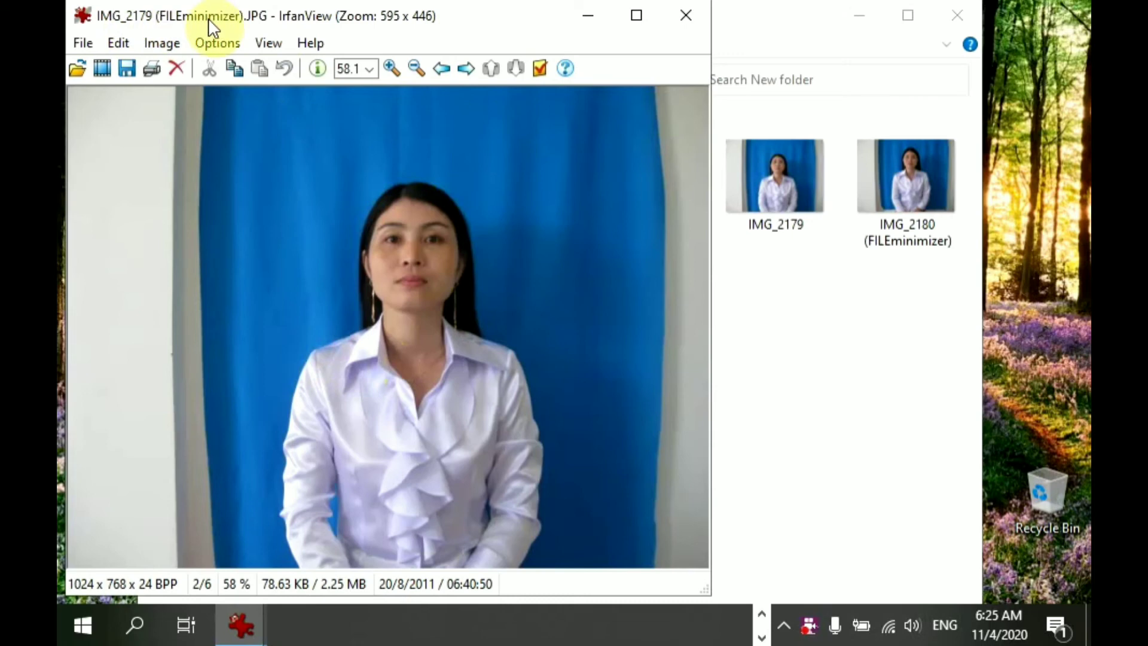
scroll(188, 69, up, 1)
scroll(187, 69, down, 1)
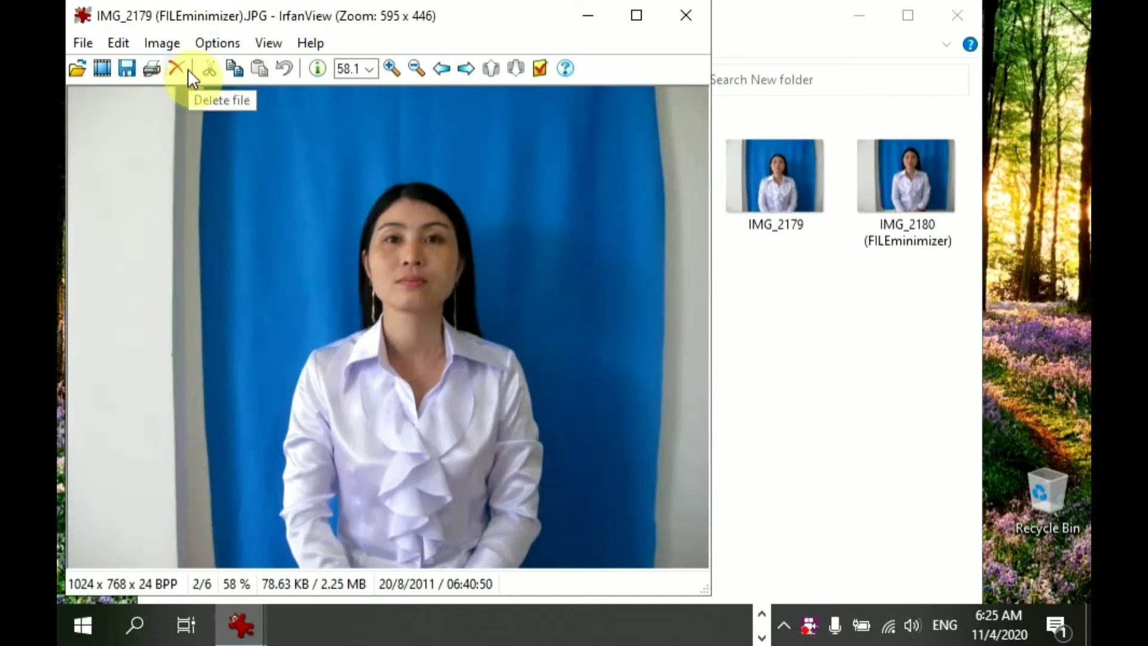
Show the original IMG_2179 and enlarge it to about 36% to examine the sharpness of the face
scroll(188, 69, down, 1)
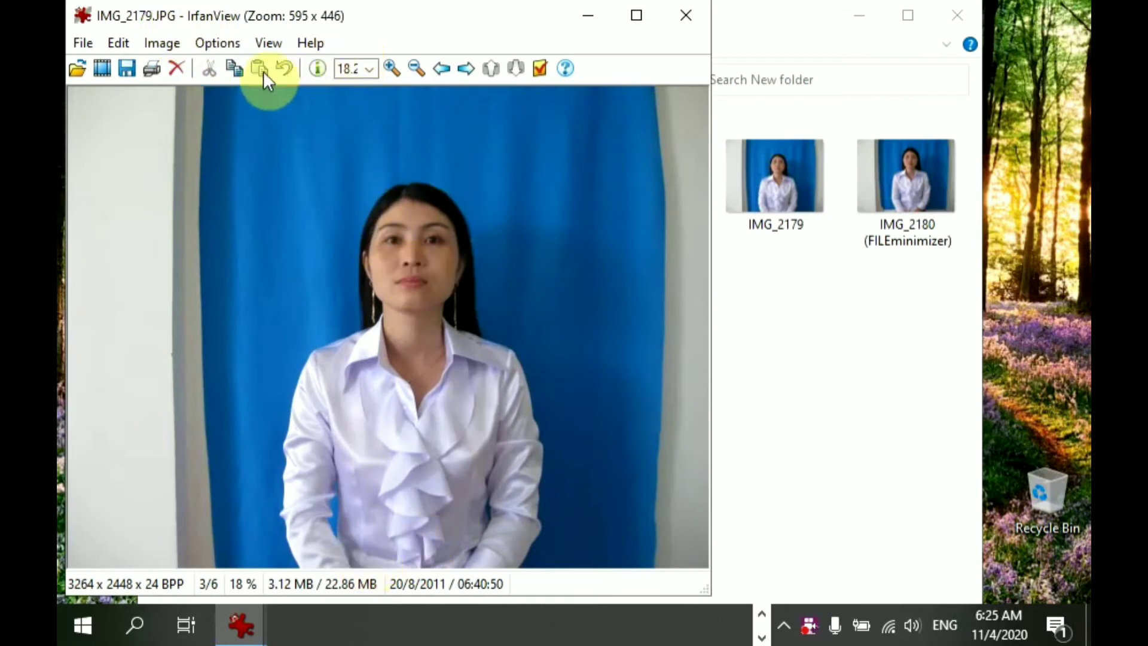
click(395, 69)
click(396, 68)
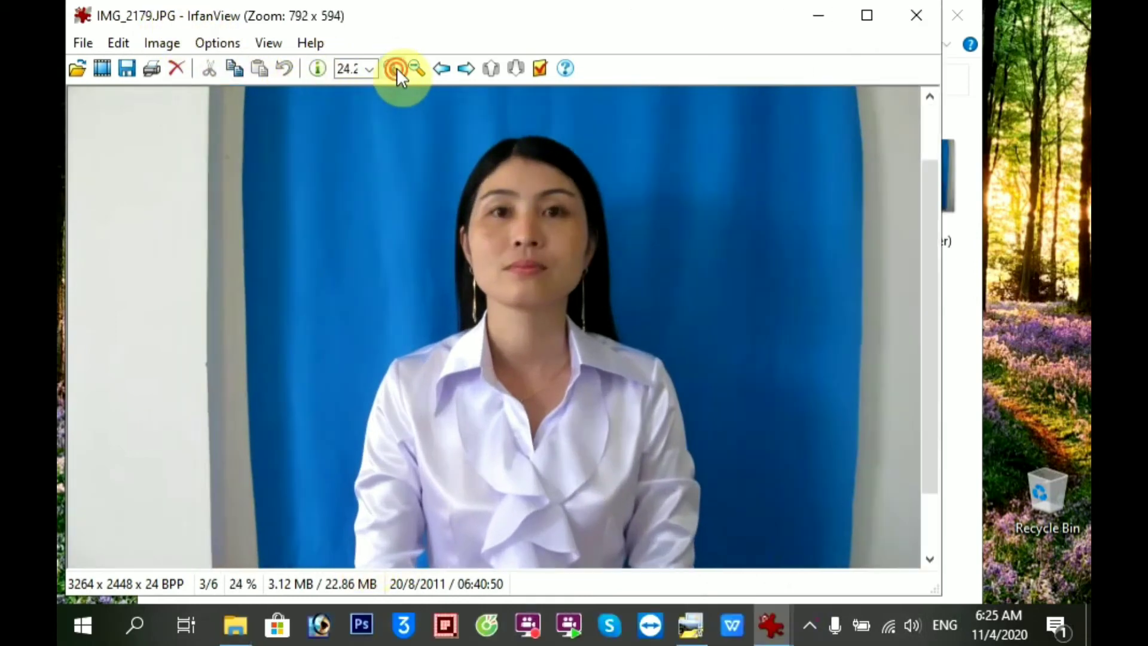
click(395, 68)
click(397, 67)
drag(656, 178, 566, 204)
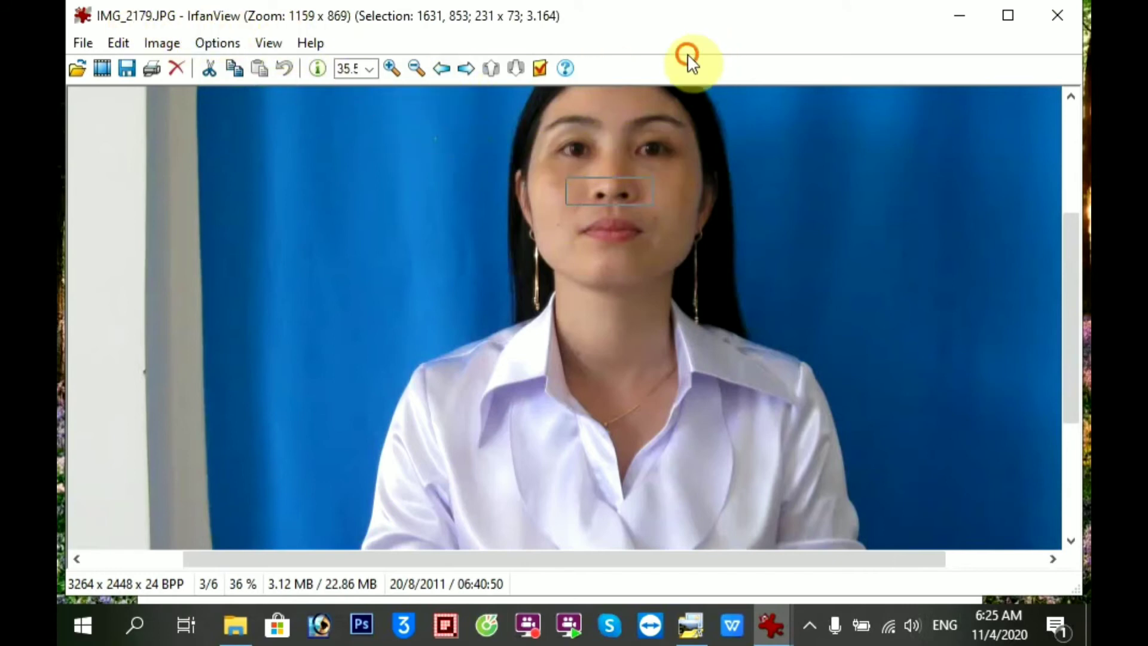
scroll(657, 161, up, 1)
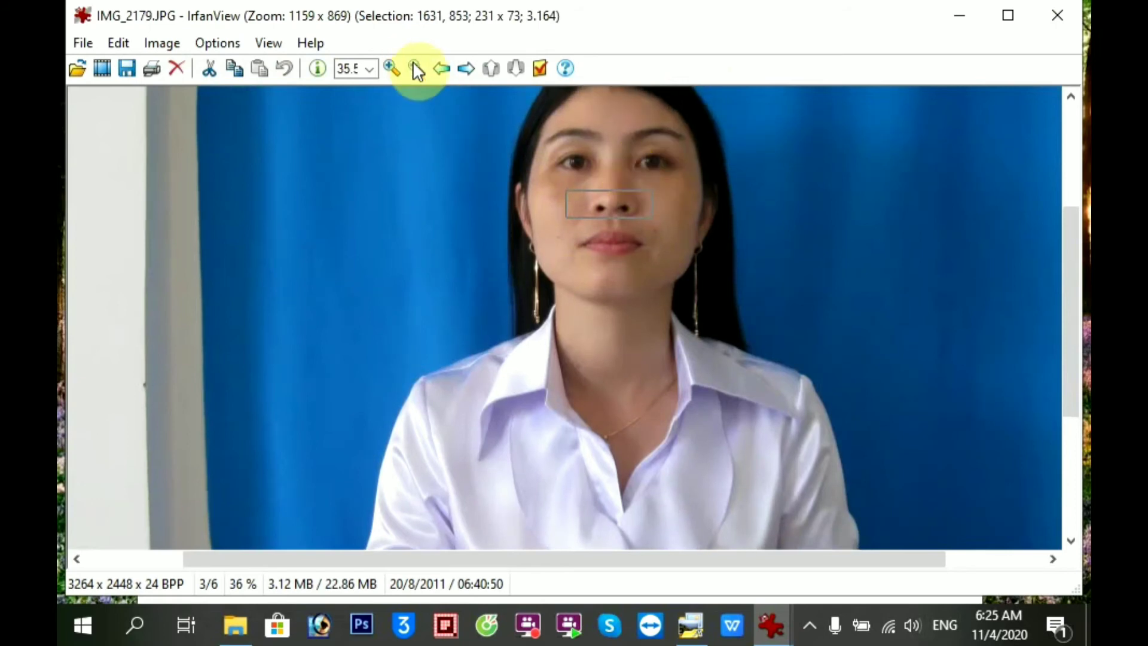
Compare the original IMG_2179 with IMG_2179 (FILEminimizer), and enlarge the optimized copy to about 103% to examine its quality
click(445, 74)
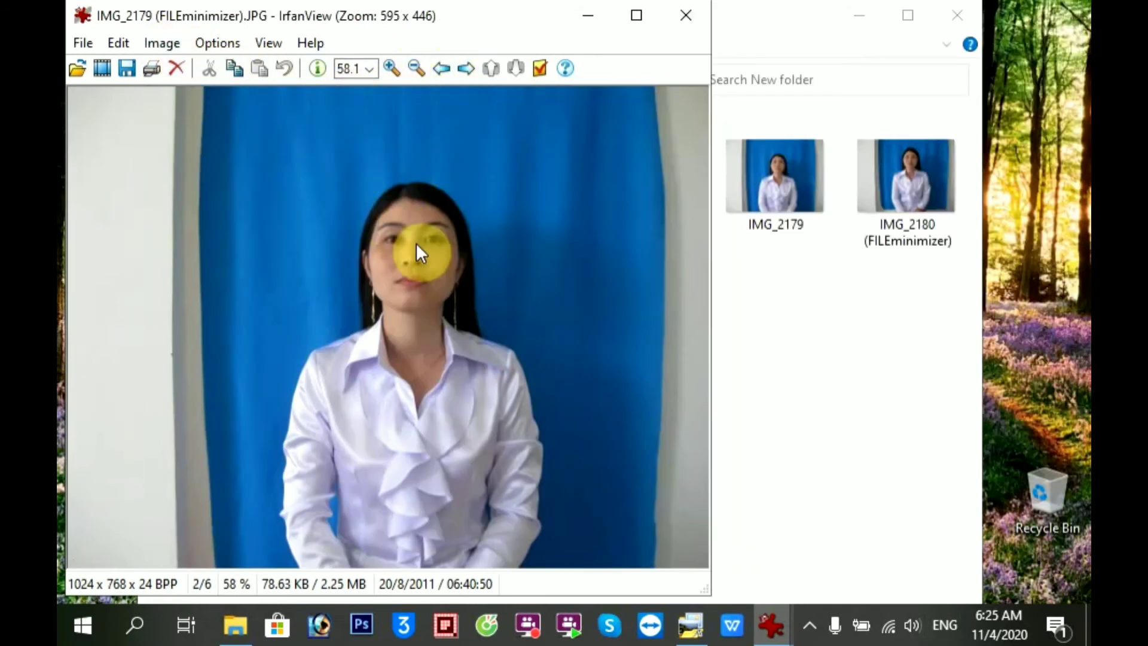
scroll(416, 242, up, 1)
scroll(417, 243, down, 2)
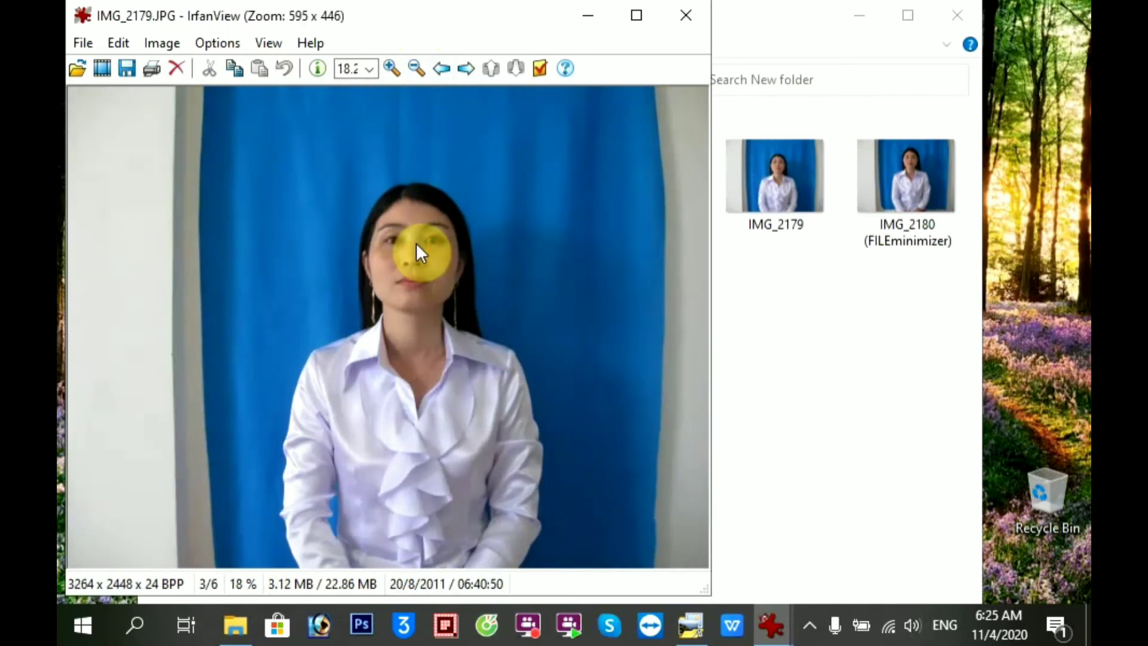
scroll(415, 242, up, 1)
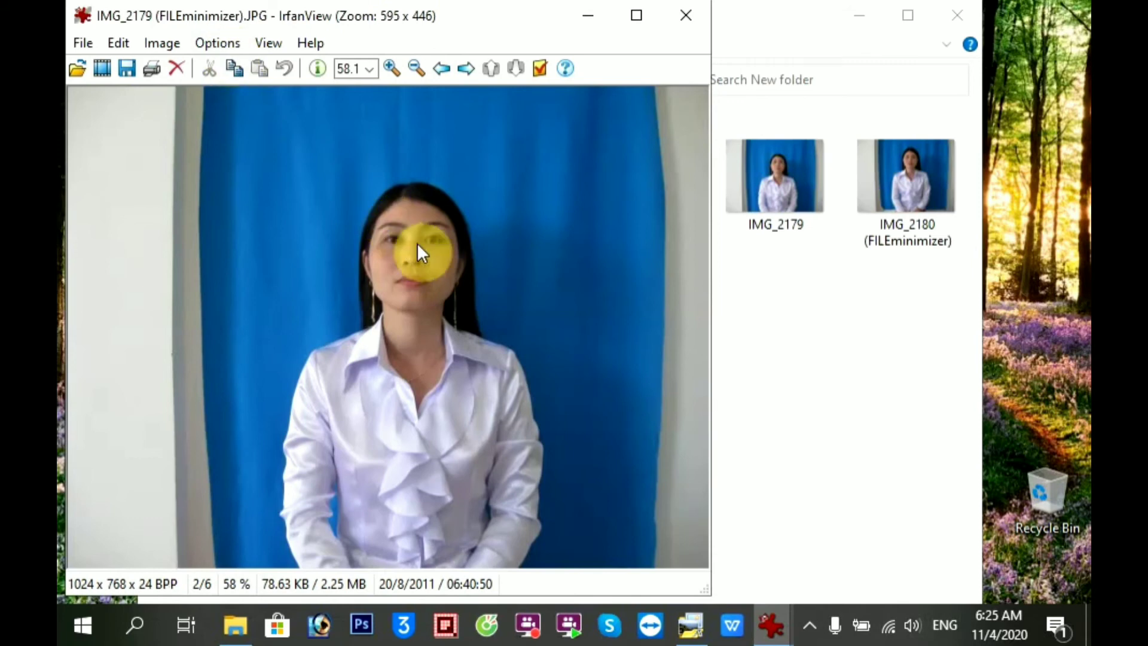
click(389, 67)
click(389, 67)
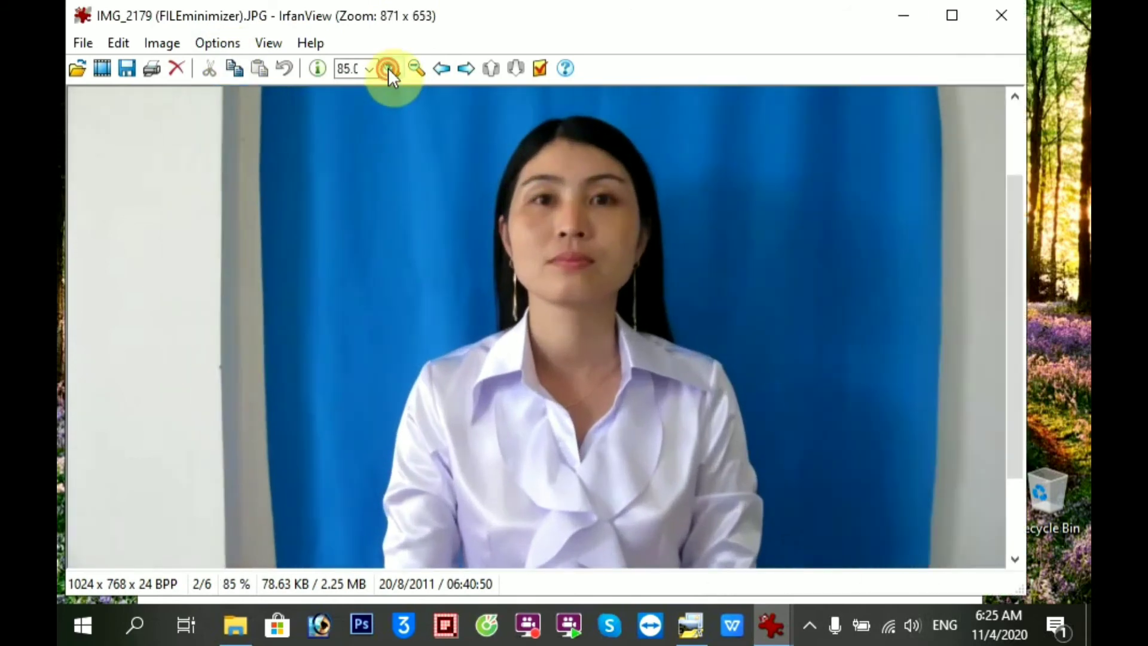
click(388, 67)
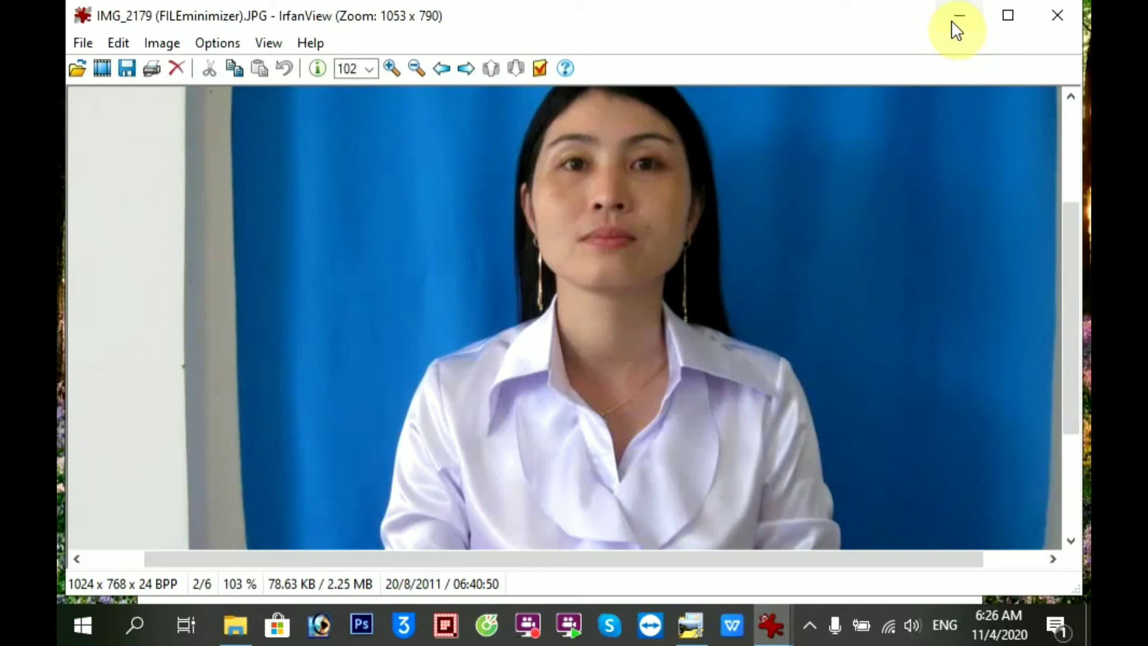
drag(1071, 241, 1071, 117)
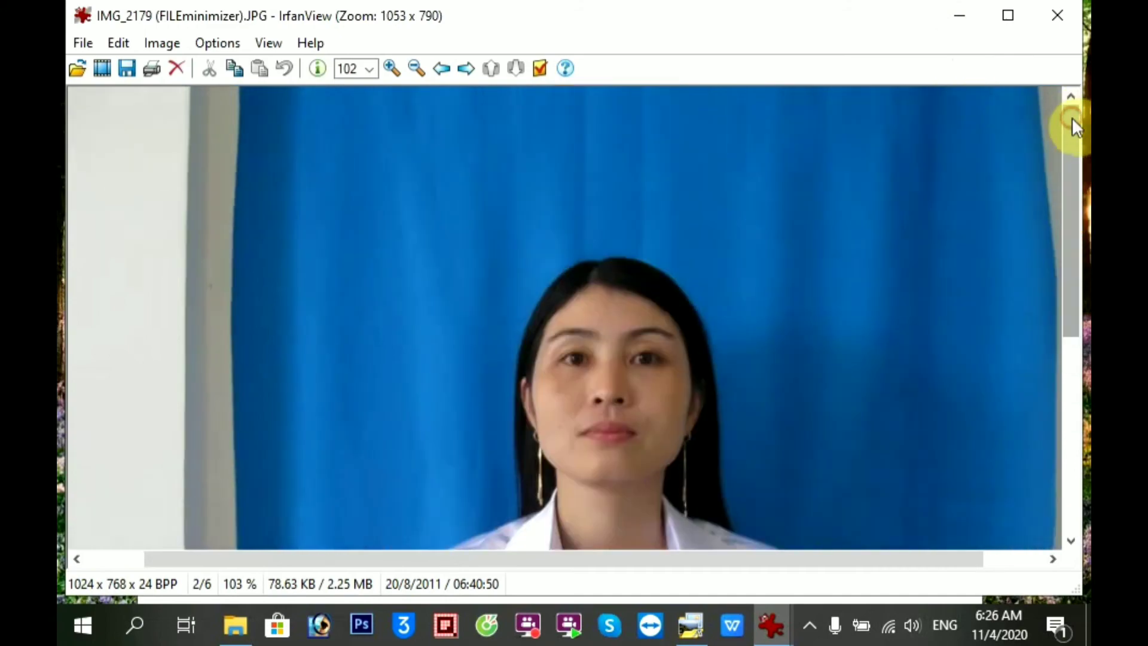